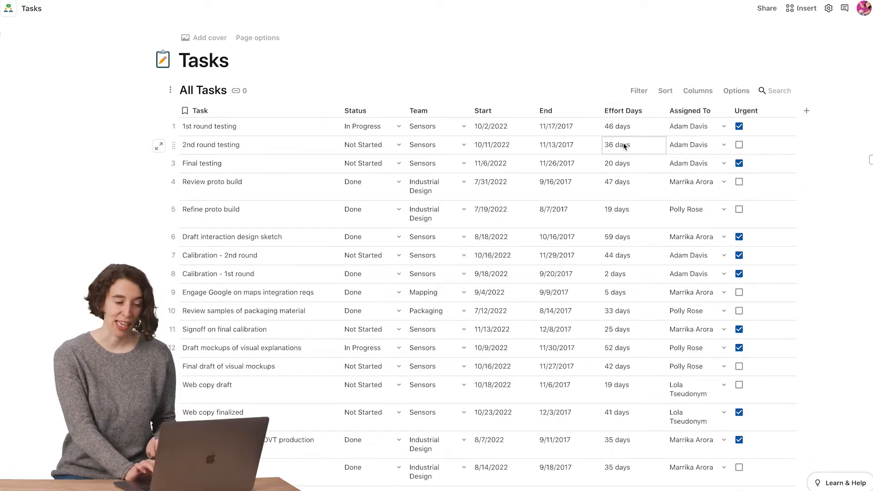
- Examine the select list options and the available column types, including the number types, for the Assigned To column
click(723, 111)
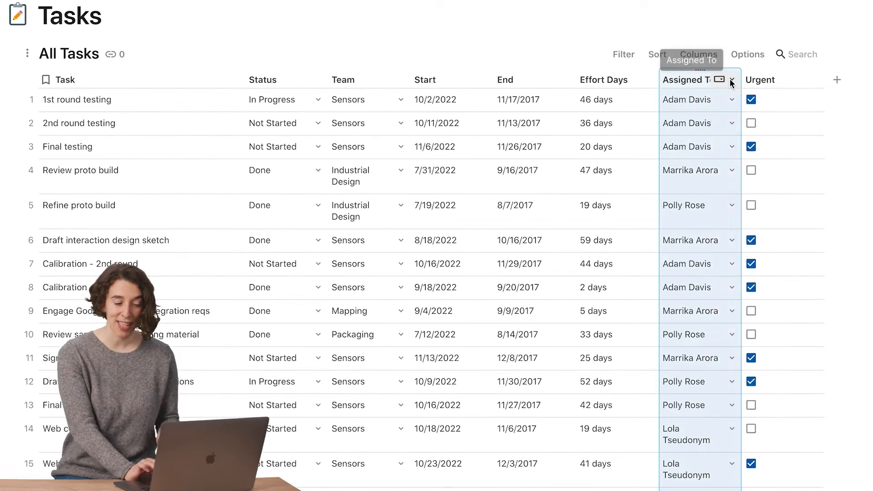
click(731, 80)
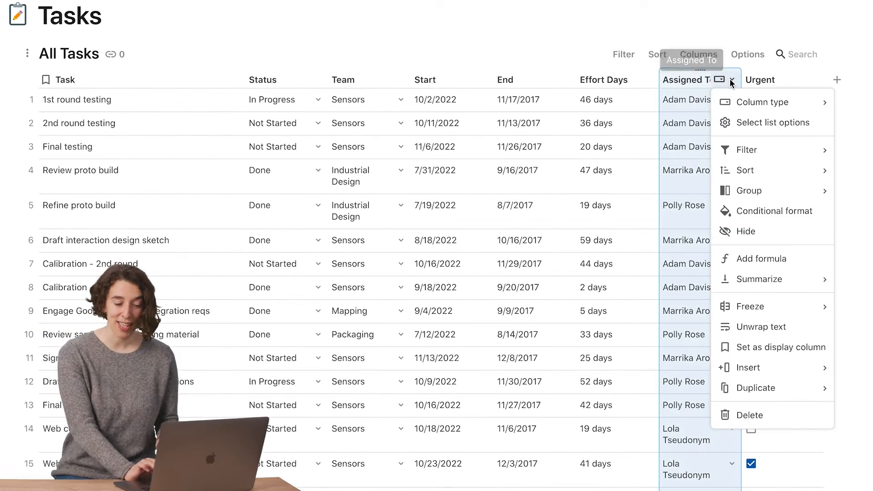
click(746, 125)
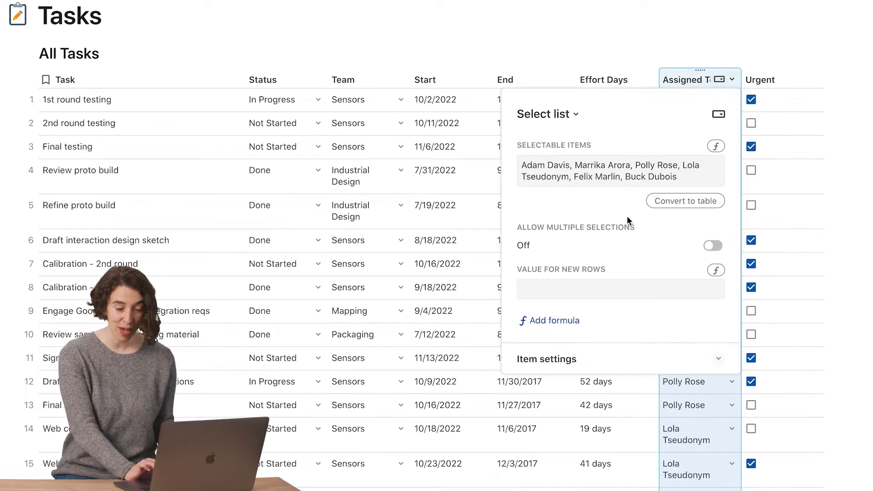
click(715, 80)
click(731, 80)
mouse_move(748, 104)
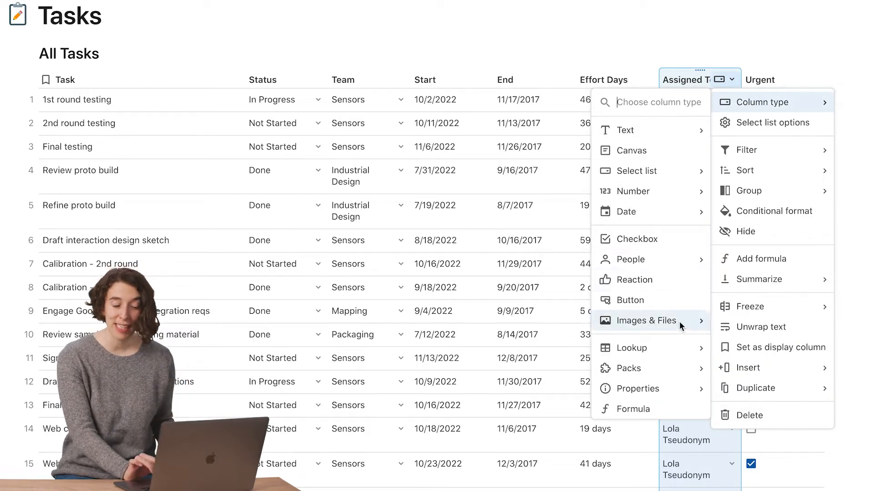
mouse_move(656, 187)
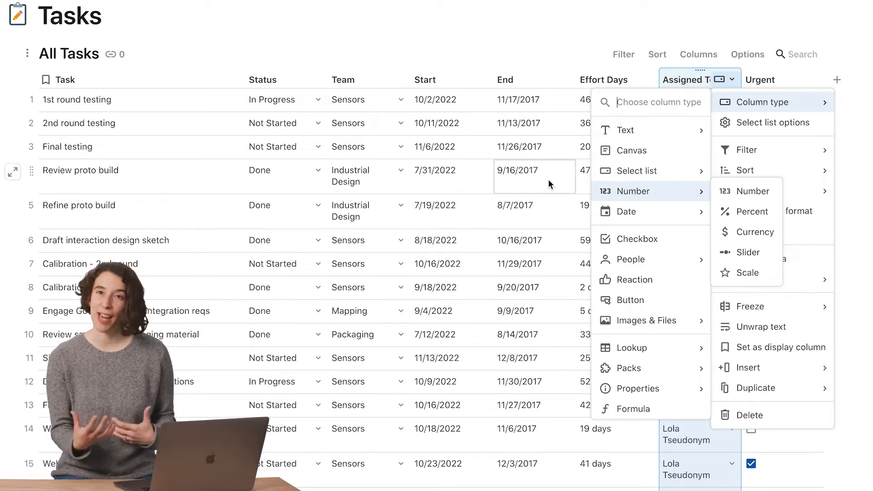
click(473, 189)
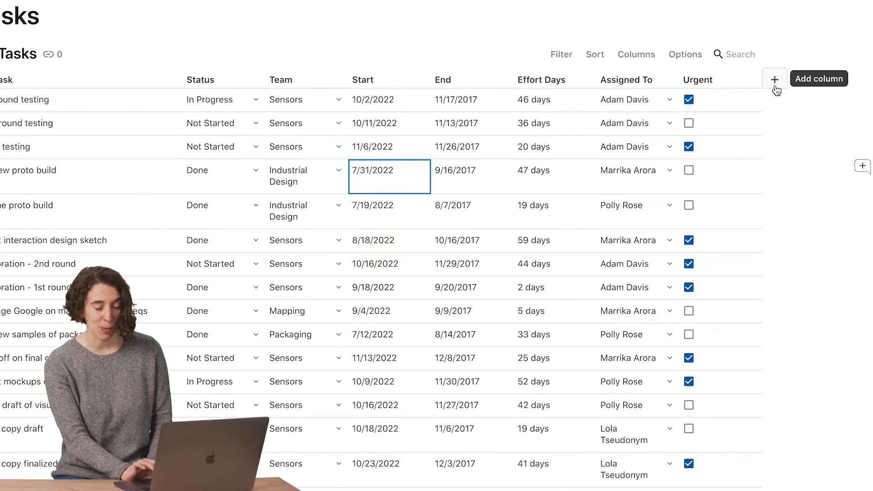
- Add a Slider column and set the sliders of the second, third and fourth tasks to 45, 74 and 63
click(775, 81)
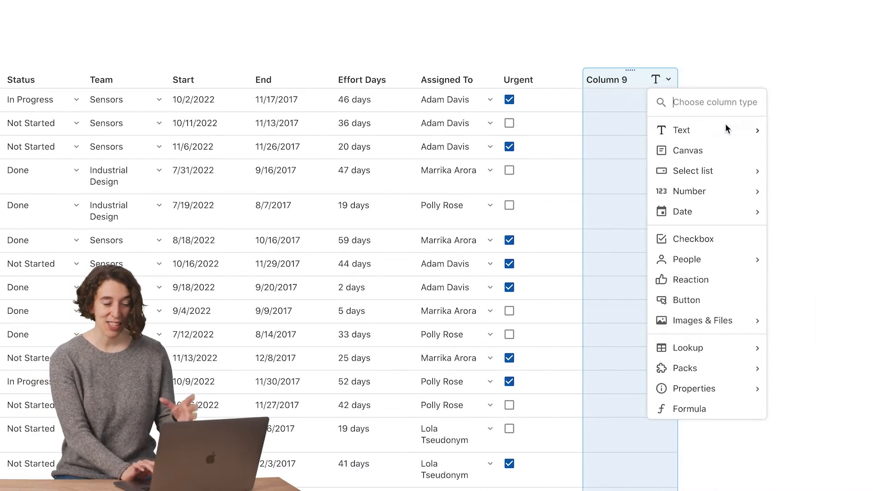
mouse_move(724, 133)
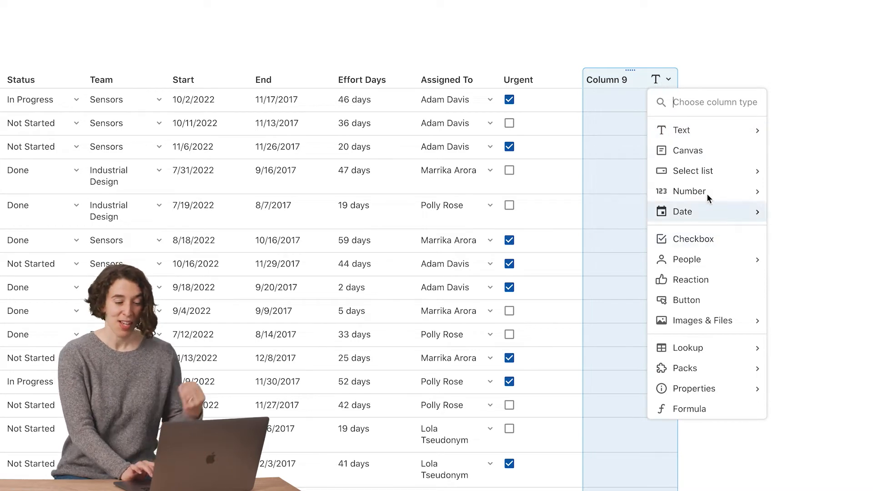
mouse_move(708, 199)
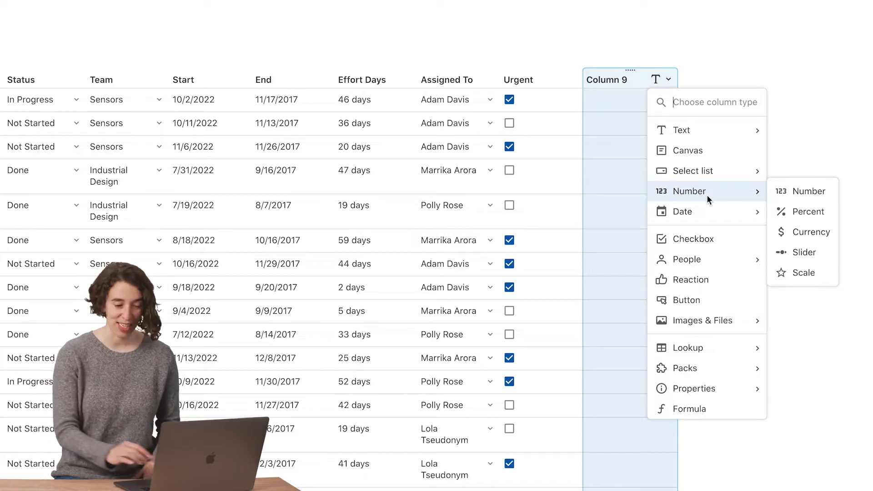
click(798, 254)
click(592, 125)
drag(592, 127, 631, 150)
drag(592, 175, 624, 179)
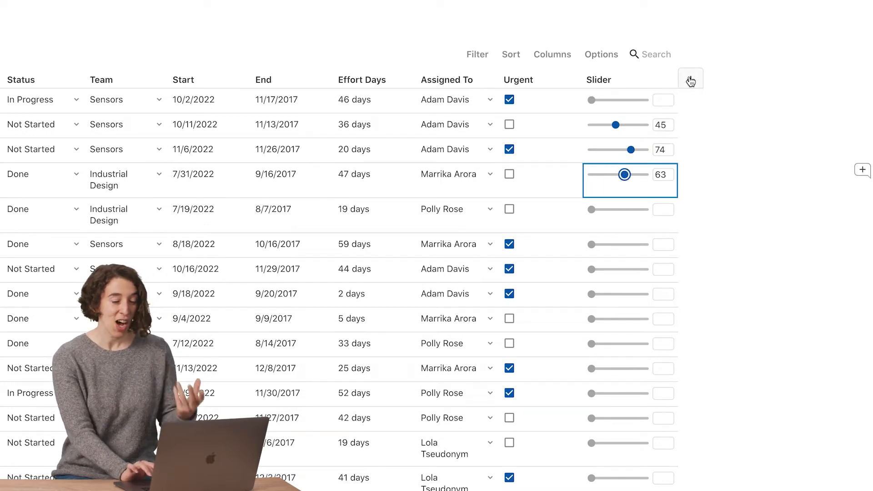
- Add a Scale column and rate Refine proto build five stars and Review proto build three stars
click(690, 81)
mouse_move(770, 193)
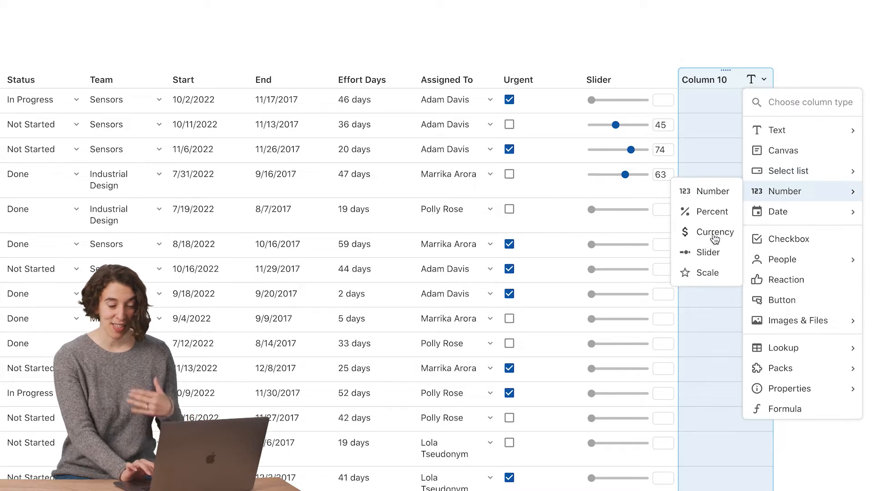
click(706, 272)
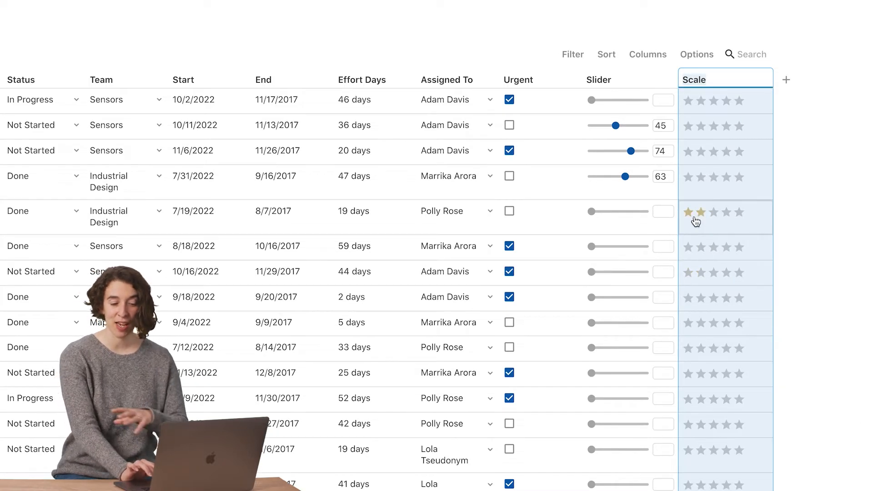
click(739, 214)
click(714, 179)
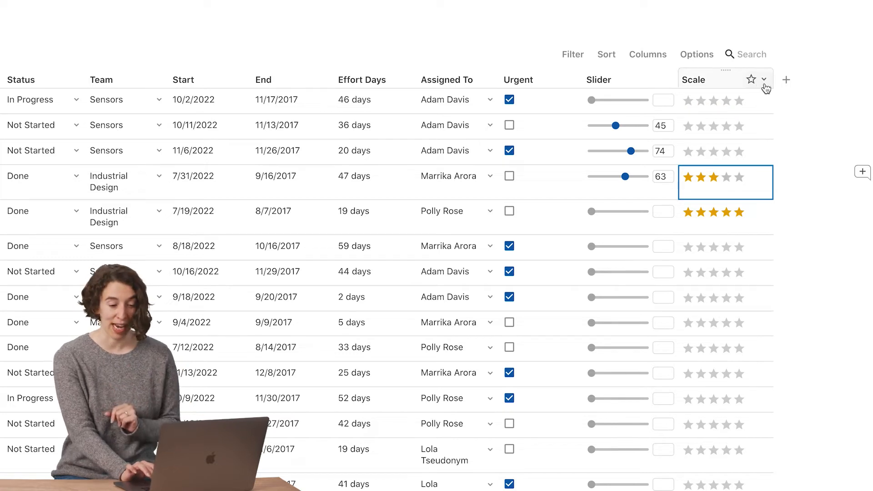
- Try several icons for the Scale column, including the sun and light bulb, and settle on the coffee cup
click(764, 79)
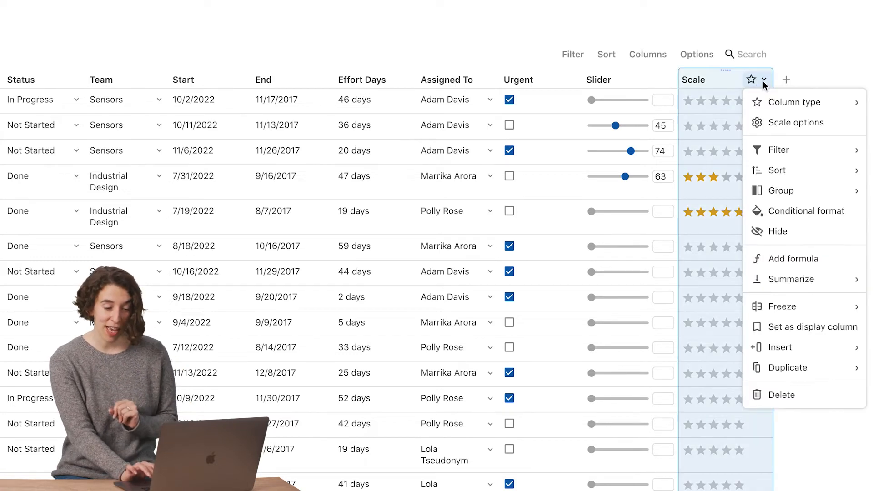
click(766, 126)
click(690, 162)
click(690, 182)
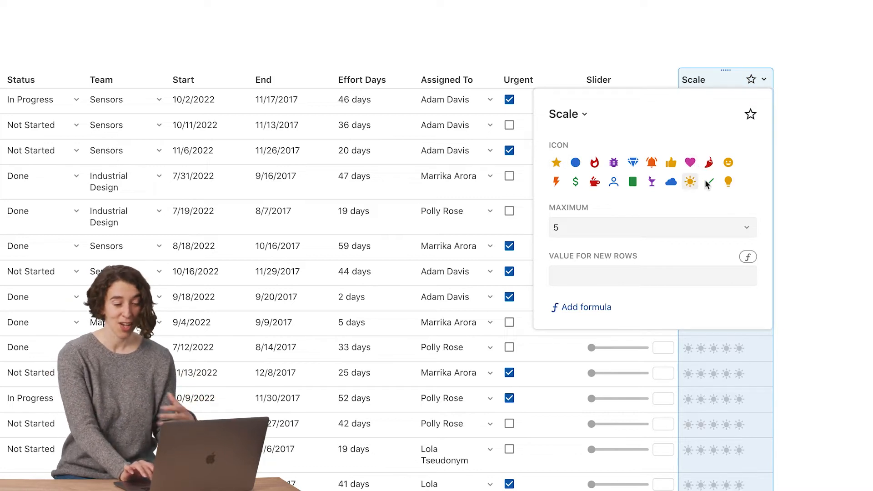
click(728, 182)
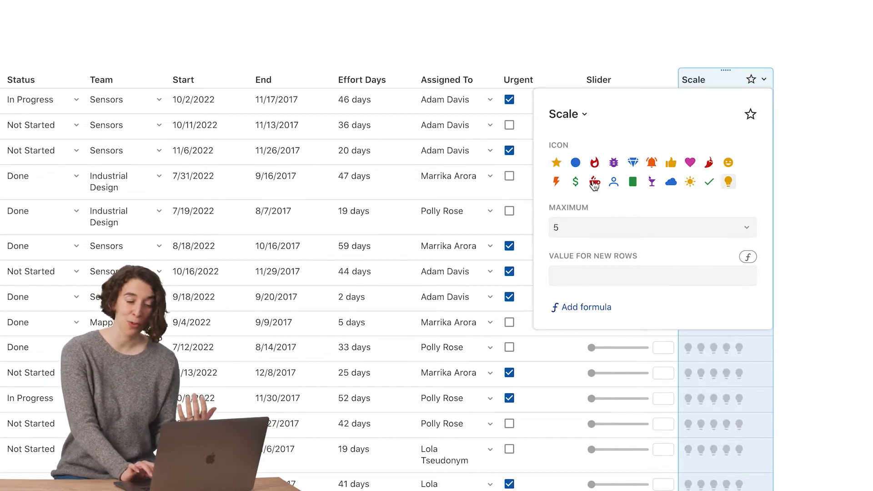
click(595, 165)
click(596, 182)
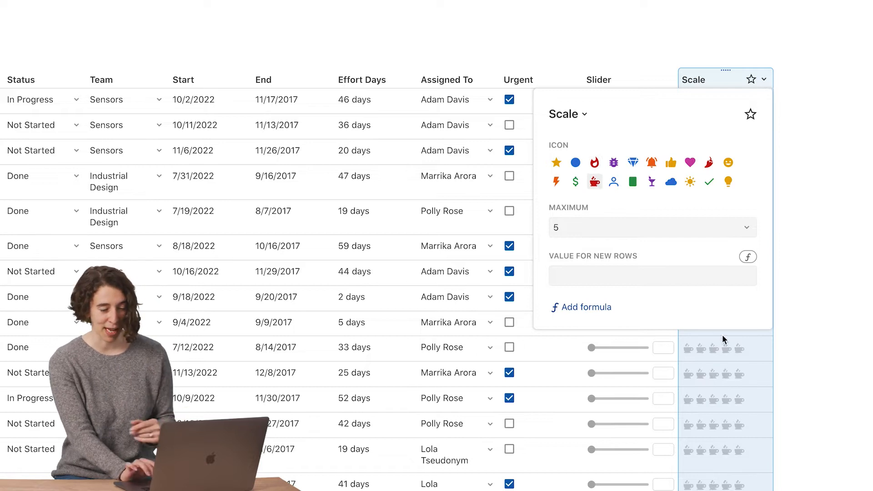
click(717, 349)
- Rate Calibration - 2nd round, Final testing and 2nd round testing three cups each in the Scale column
click(702, 273)
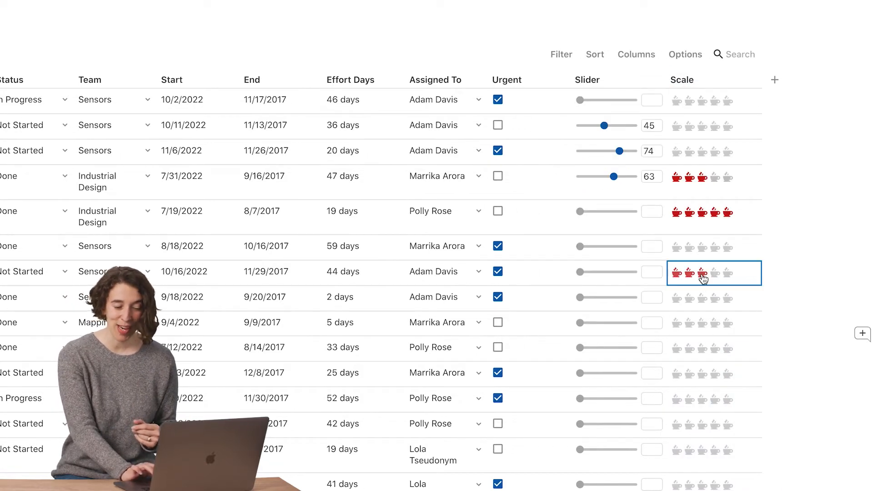
click(702, 152)
click(700, 129)
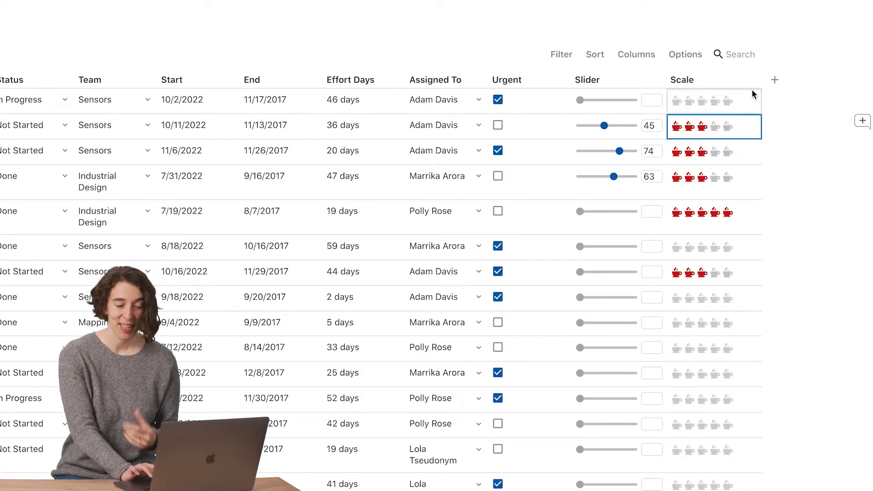
- Add a Reaction column with the thumbs-up icon and give a reaction to each of the first three tasks
click(774, 82)
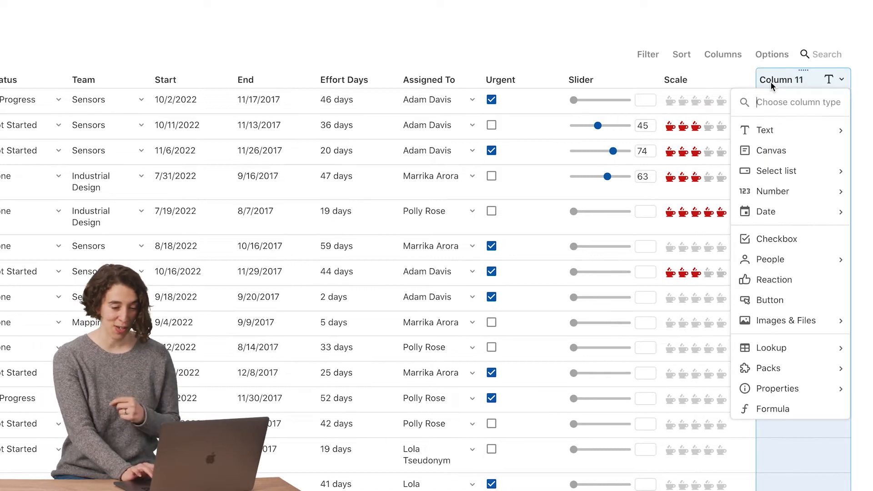
click(776, 282)
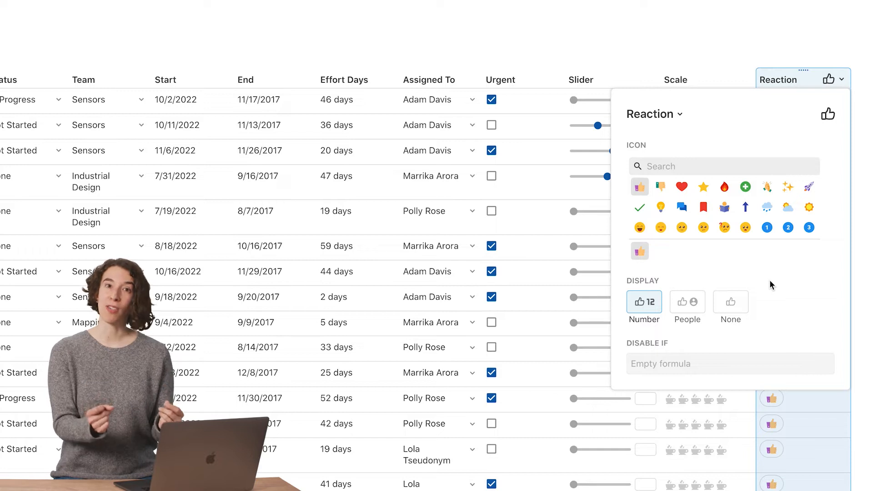
click(640, 187)
click(803, 426)
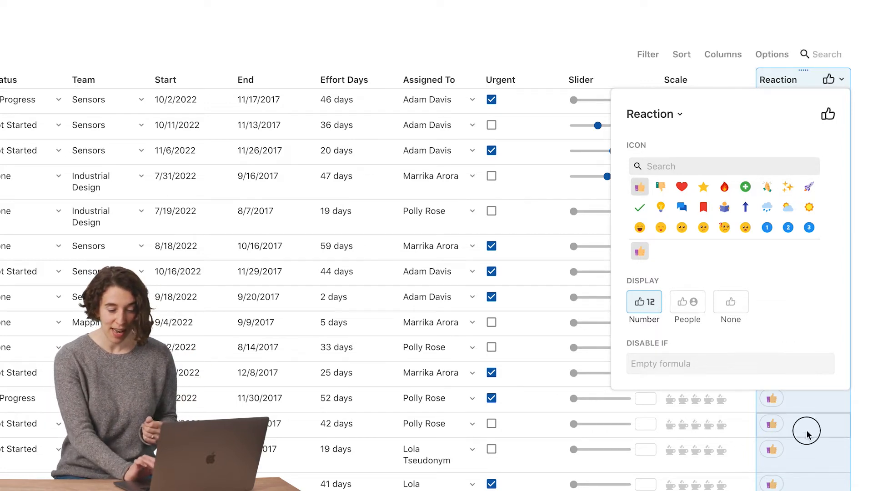
click(682, 150)
click(682, 125)
click(683, 102)
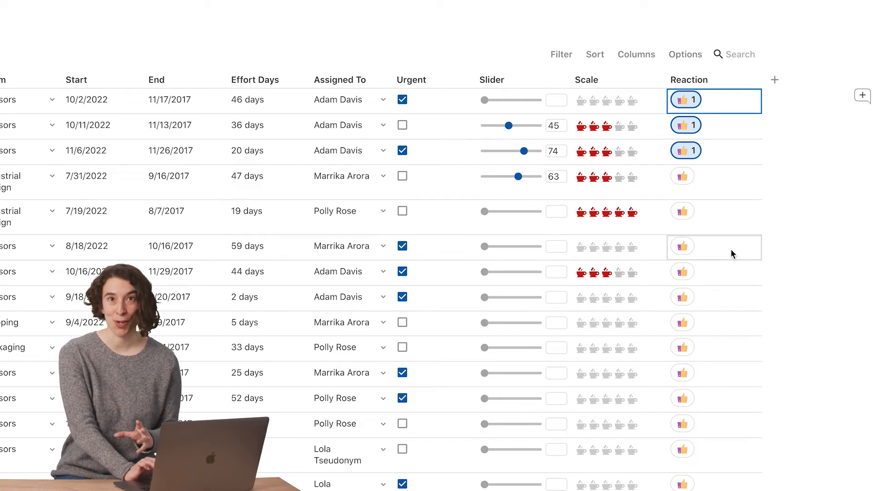
- Add a Canvas column and write "Just start typing" in the canvas of the 1st round testing task
click(775, 79)
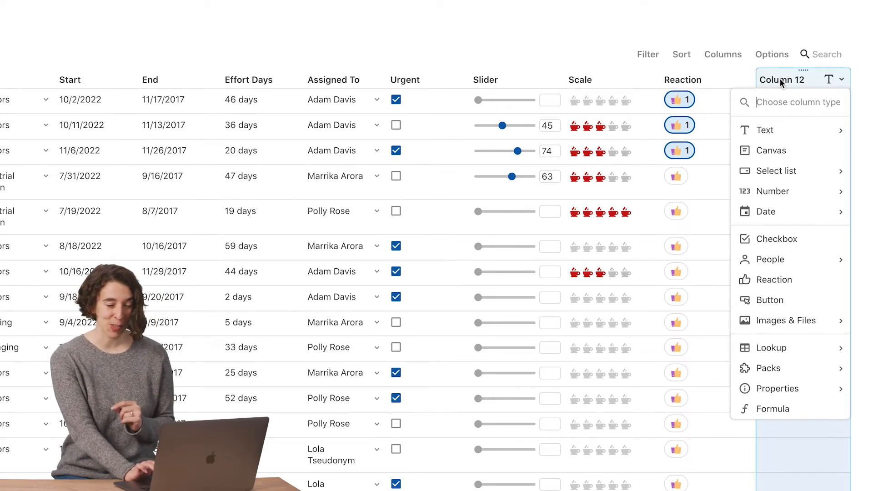
click(770, 152)
mouse_move(783, 109)
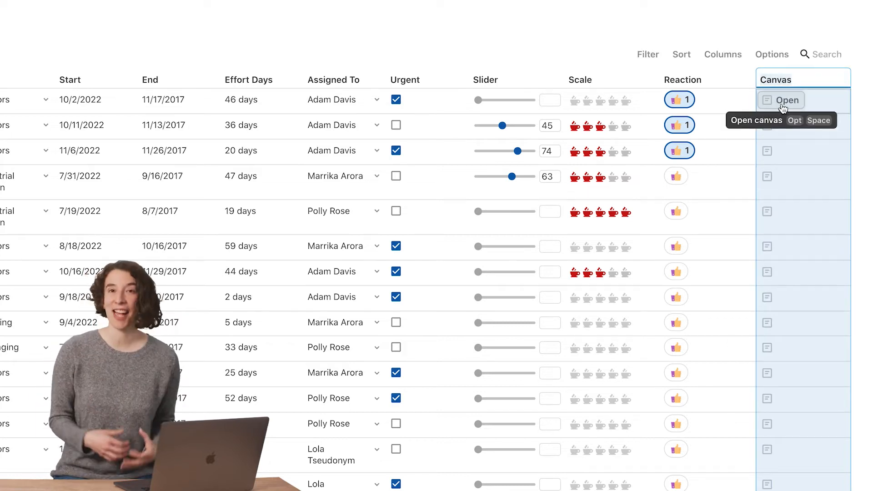
click(783, 107)
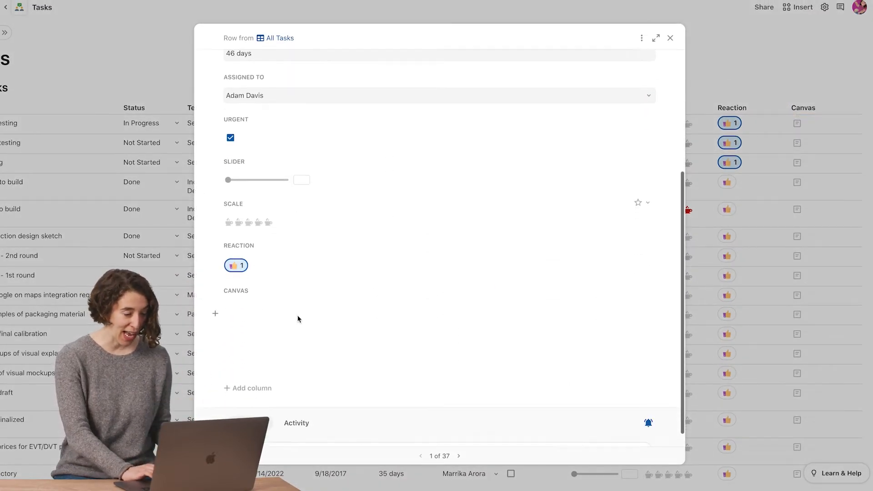
text(Just start tu[n)
key(BackSpace)
key(BackSpace)
key(BackSpace)
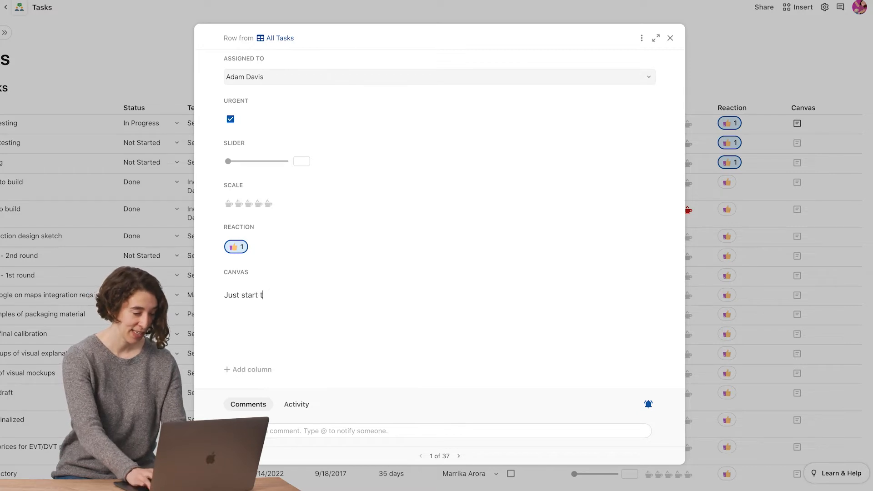
text(typing)
- View the text style options for the canvas text, and close the row's detail view
double_click(260, 299)
click(198, 278)
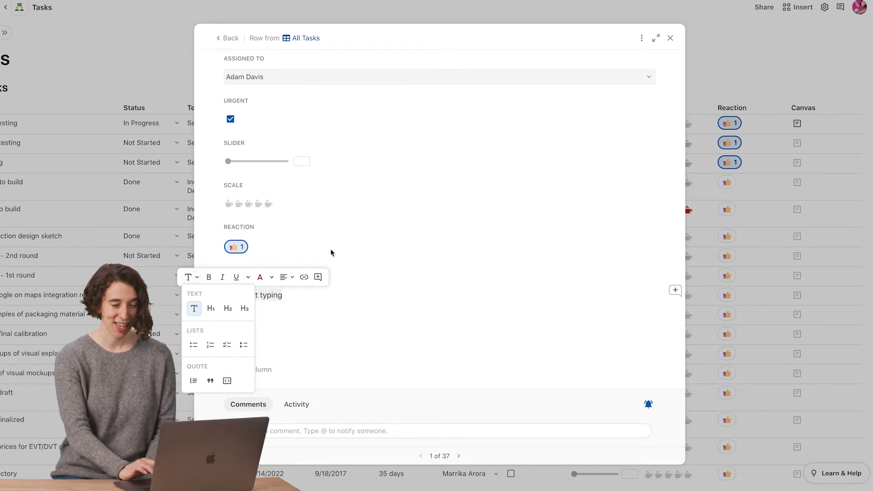
click(671, 39)
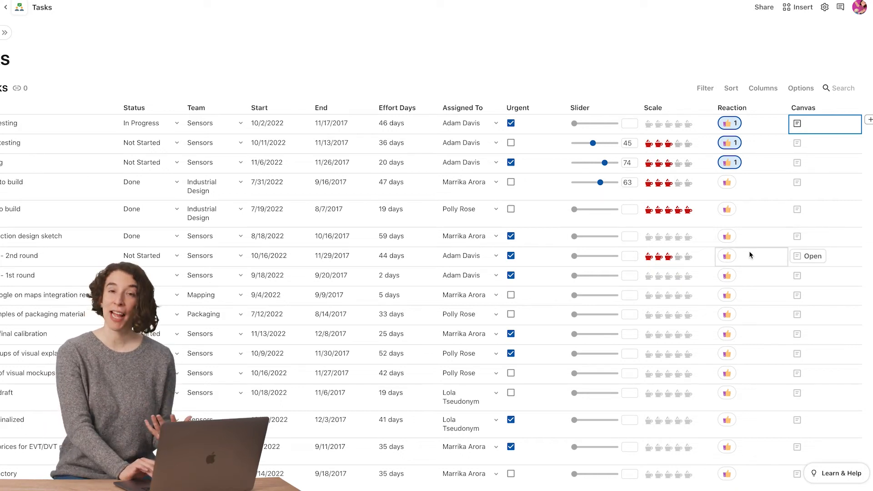
- Add a Text column to the end of the table and name it Contingency Date
scroll(750, 254, right, 3)
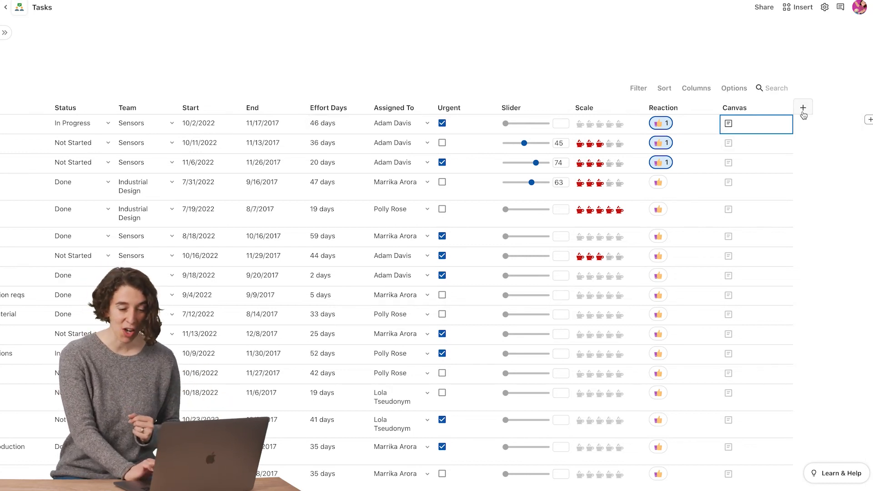
click(869, 120)
mouse_move(797, 151)
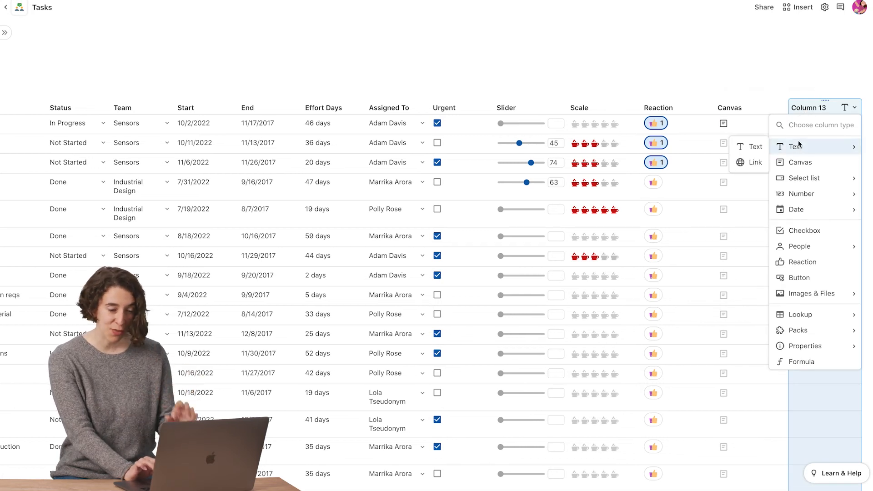
click(757, 147)
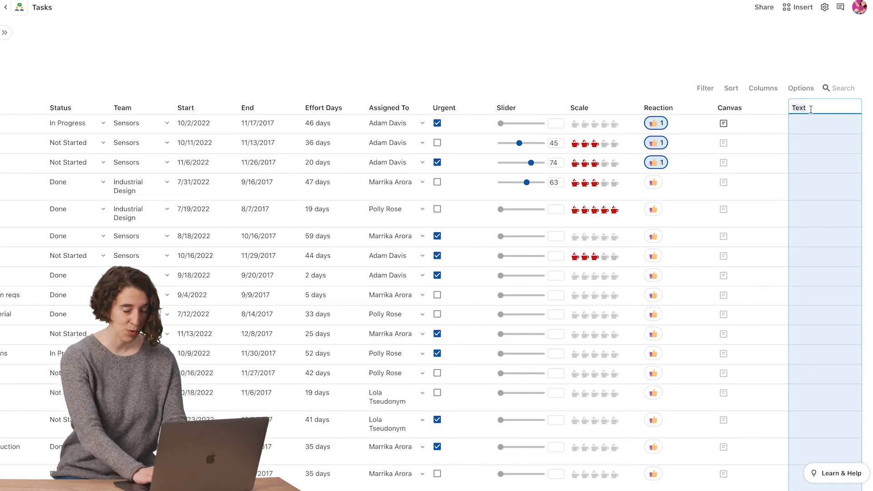
text(Contingency)
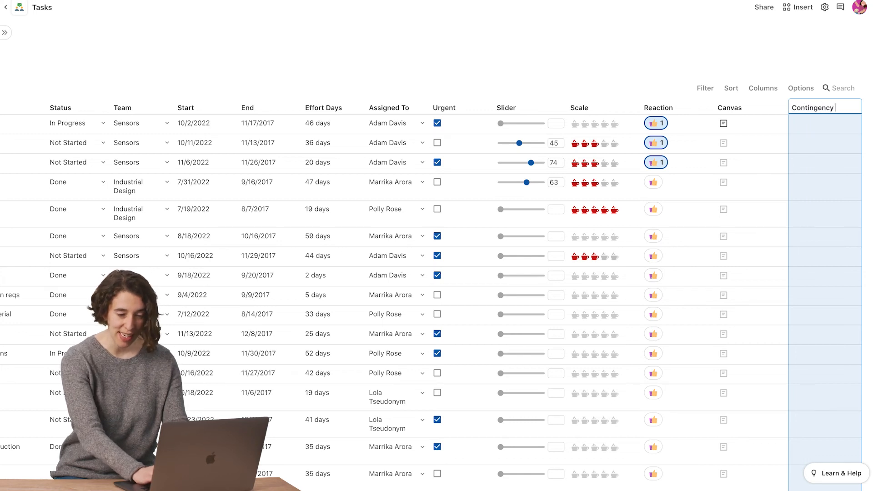
text( Date)
- Give the Contingency Date column a formula that adds 10 to Effort Days
click(817, 131)
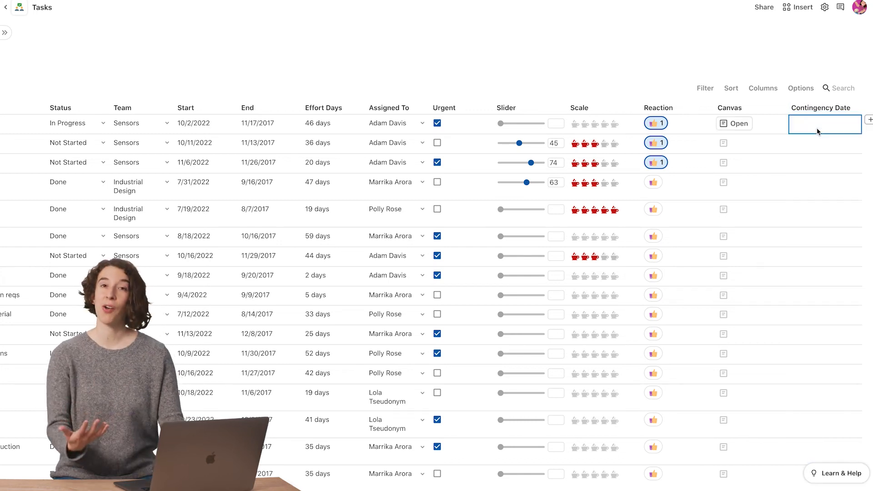
key(=)
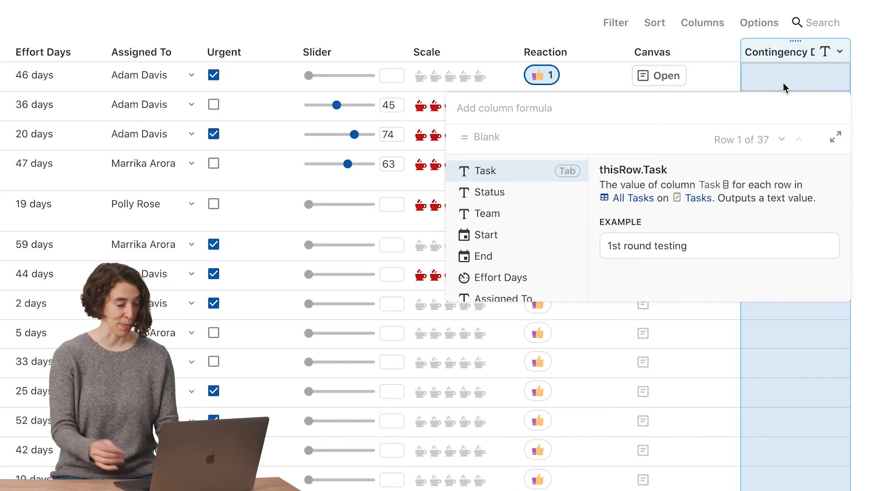
text(effort Days)
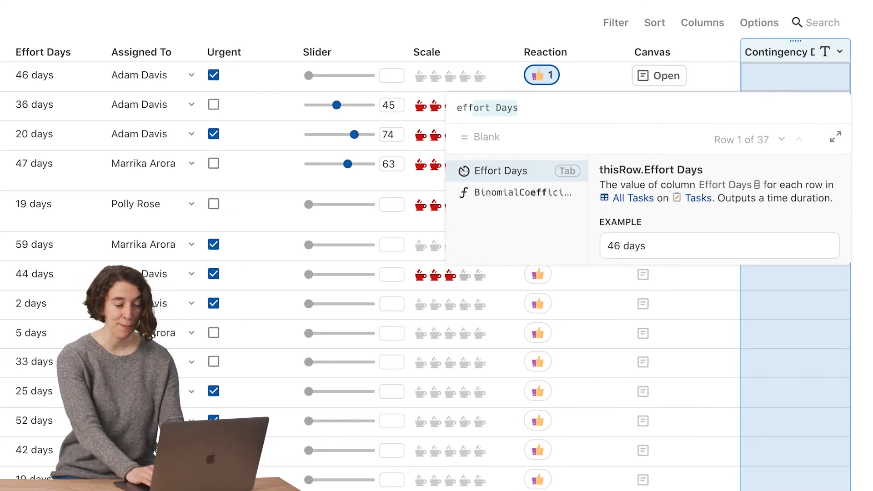
key(Tab)
text(+10)
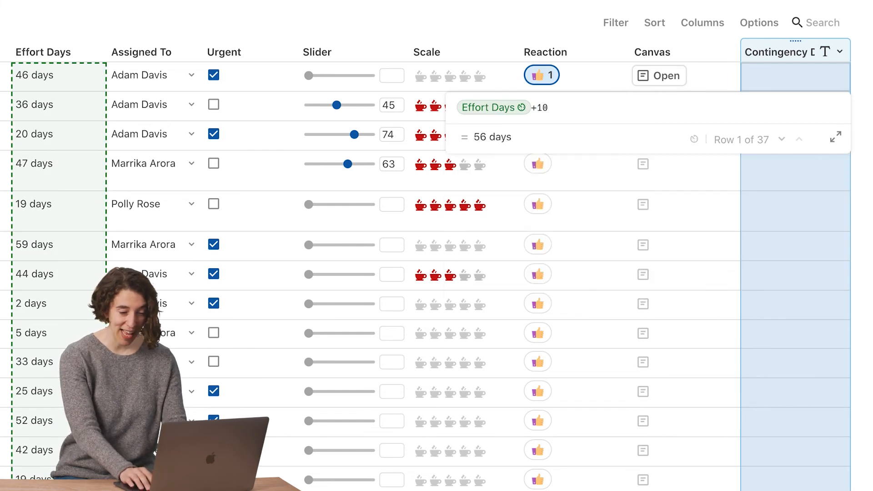
key(Return)
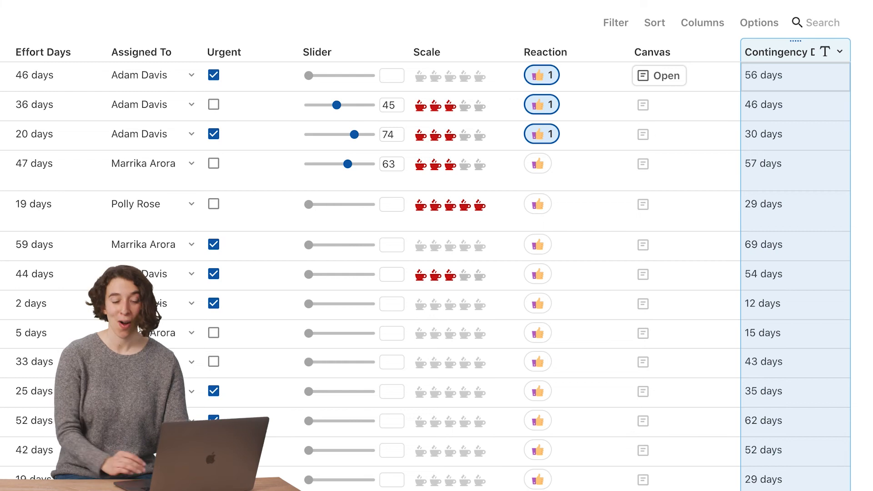
scroll(798, 312, down, 10)
scroll(799, 313, down, 20)
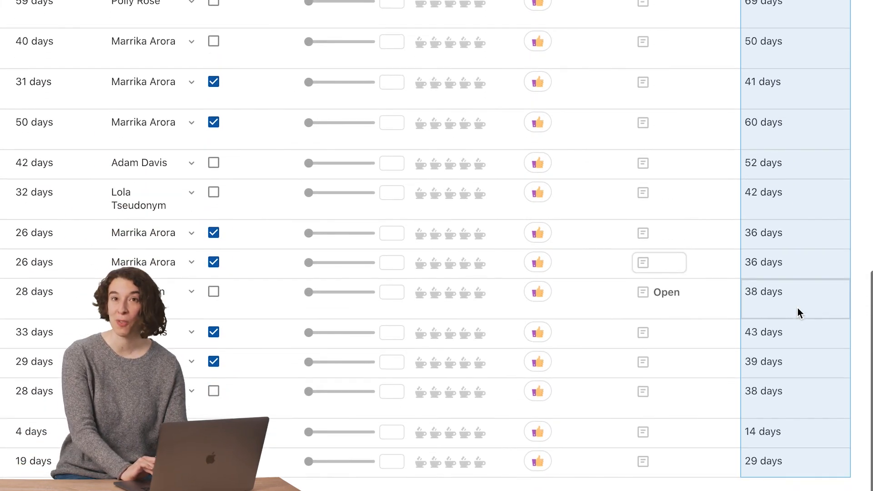
scroll(799, 312, up, 20)
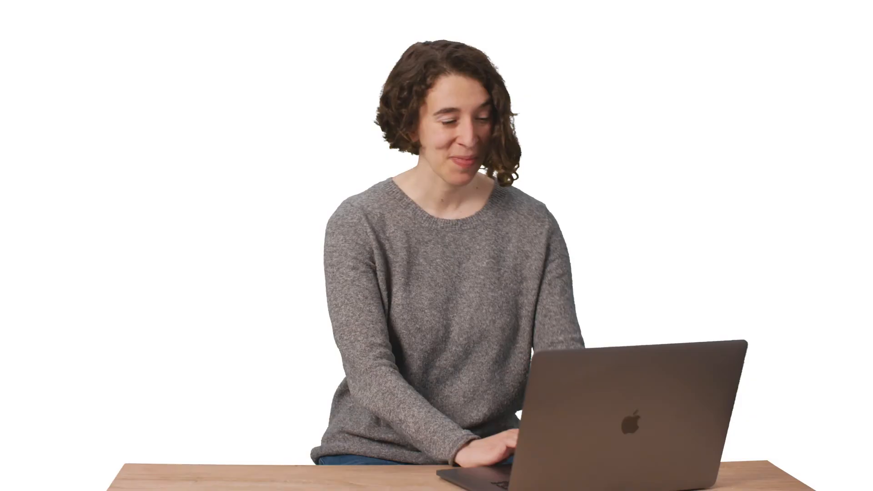